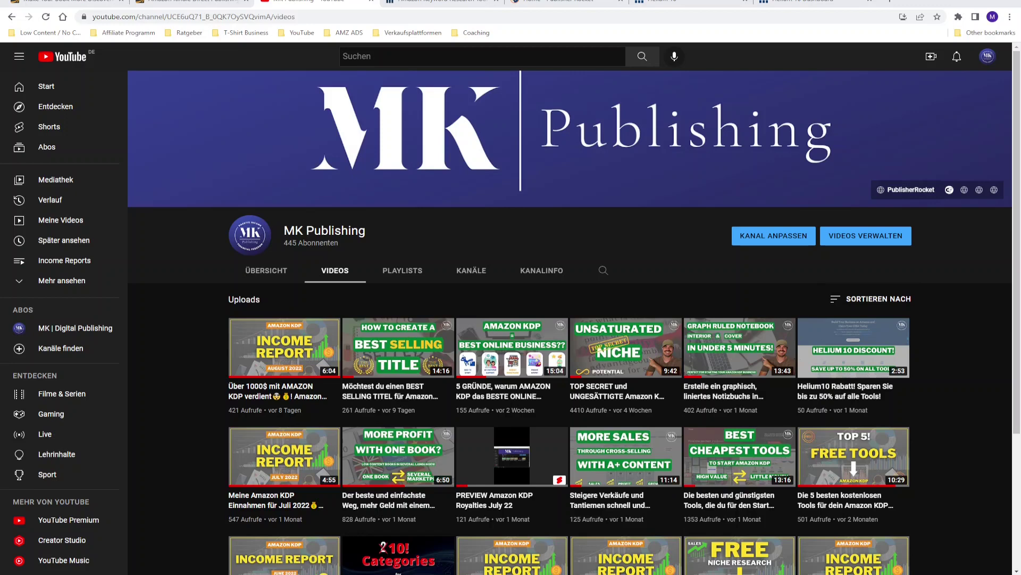
# Step: Create a new paperback in Kindle Direct Publishing and go to the Keywords section of its details
pyautogui.hotkey('ctrl', 'shift', 'Tab')
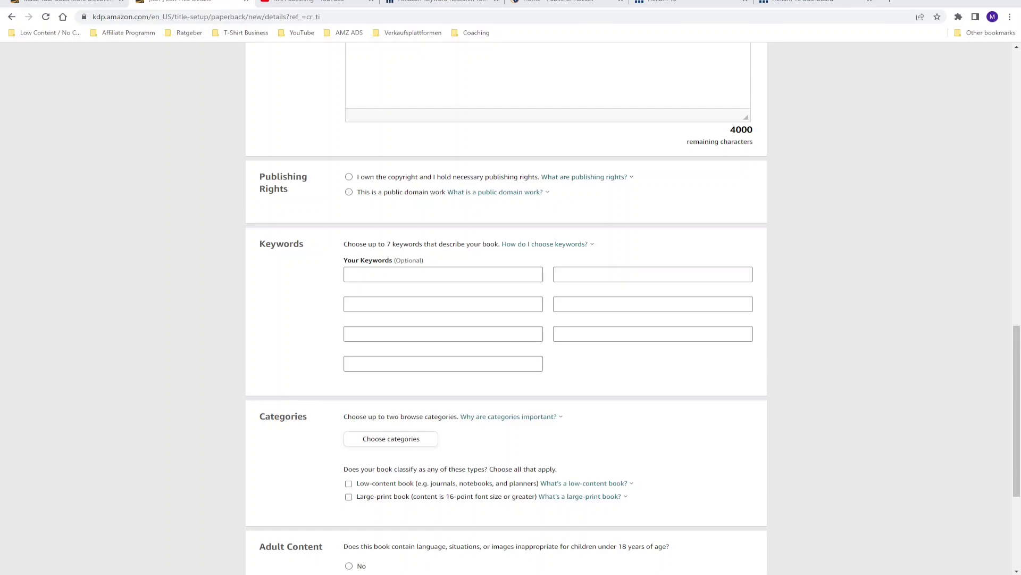
pyautogui.hotkey('ctrl', 'Tab')
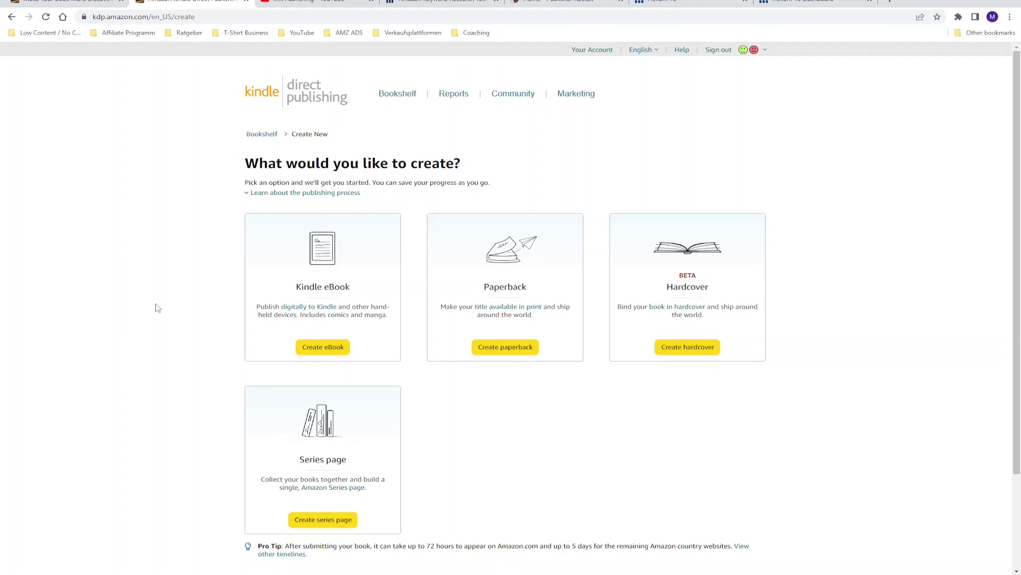
pyautogui.click(504, 349)
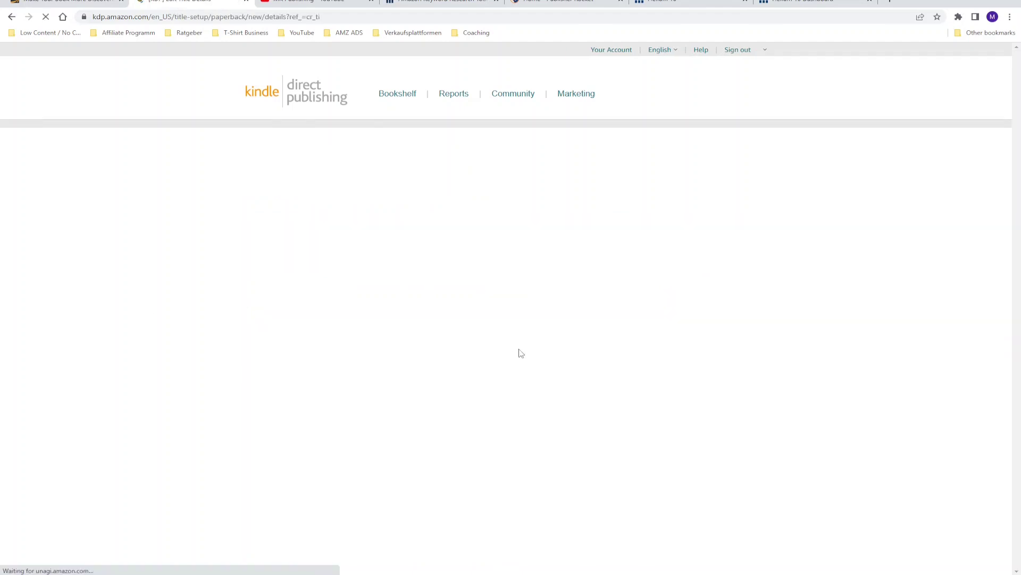
pyautogui.scroll(-4, 521, 355)
pyautogui.scroll(-11, 522, 355)
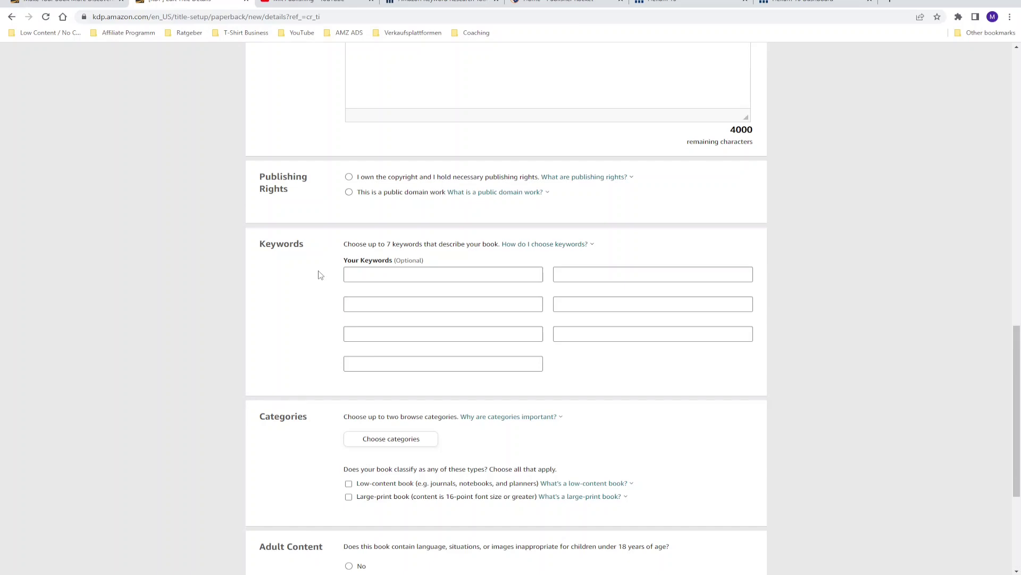
# Step: Read KDP's guidance on choosing keywords, especially the best practices on the character limit and thinking like a reader
pyautogui.click(588, 247)
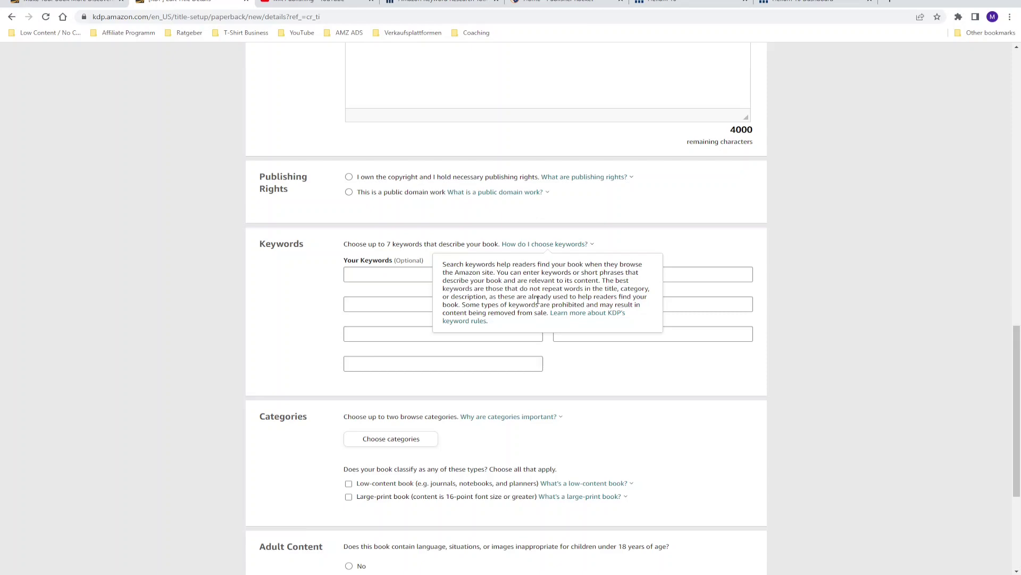
pyautogui.hotkey('ctrl', 'shift', 'Tab')
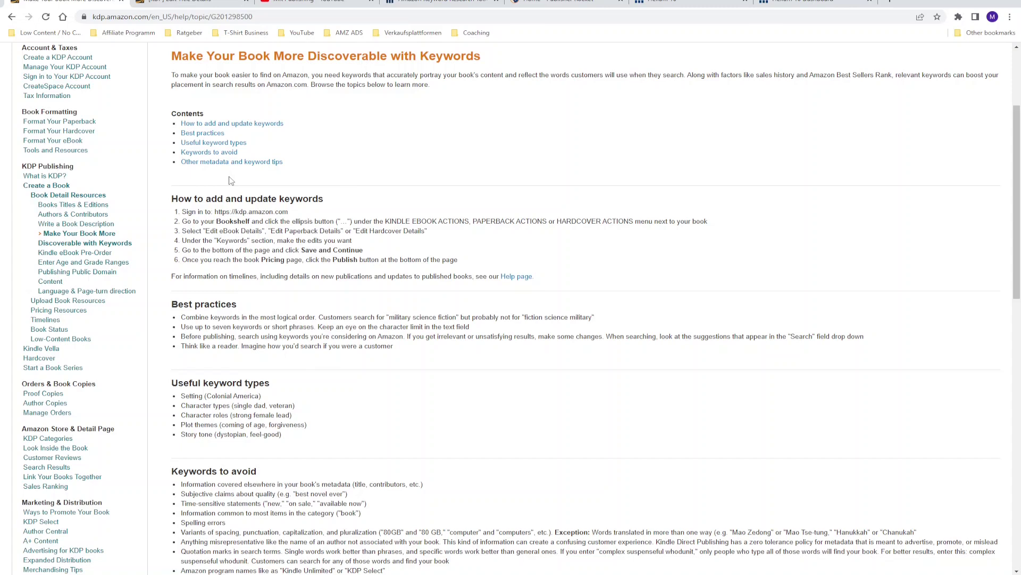
pyautogui.scroll(-1, 230, 181)
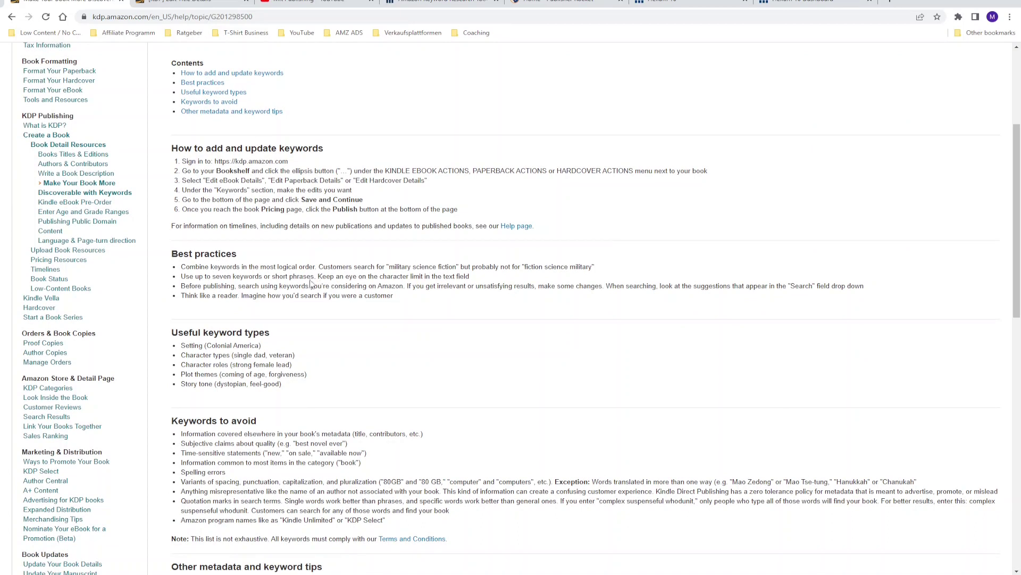
pyautogui.moveTo(318, 276); pyautogui.dragTo(472, 280)
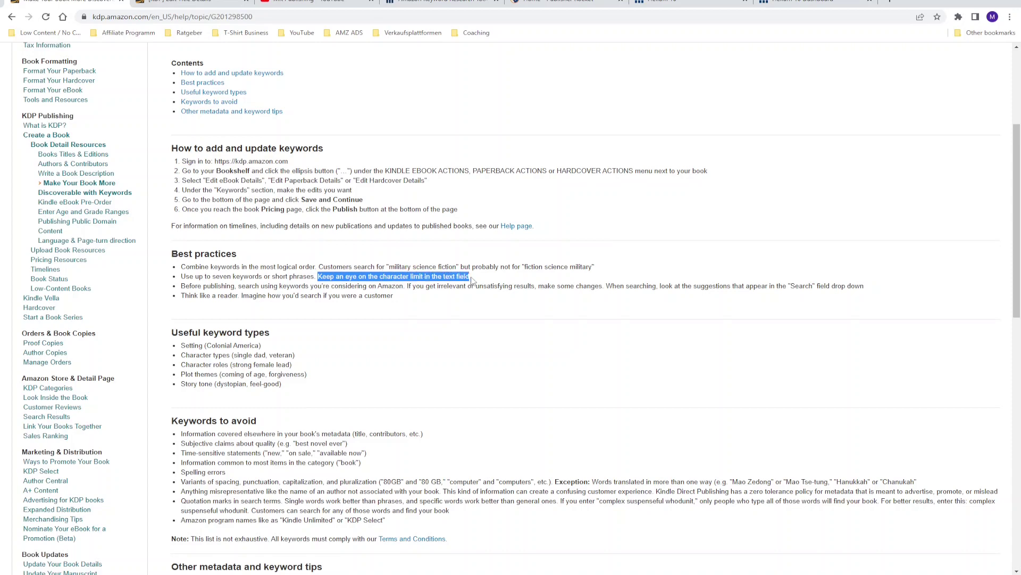
pyautogui.hotkey('ctrl', 'Tab')
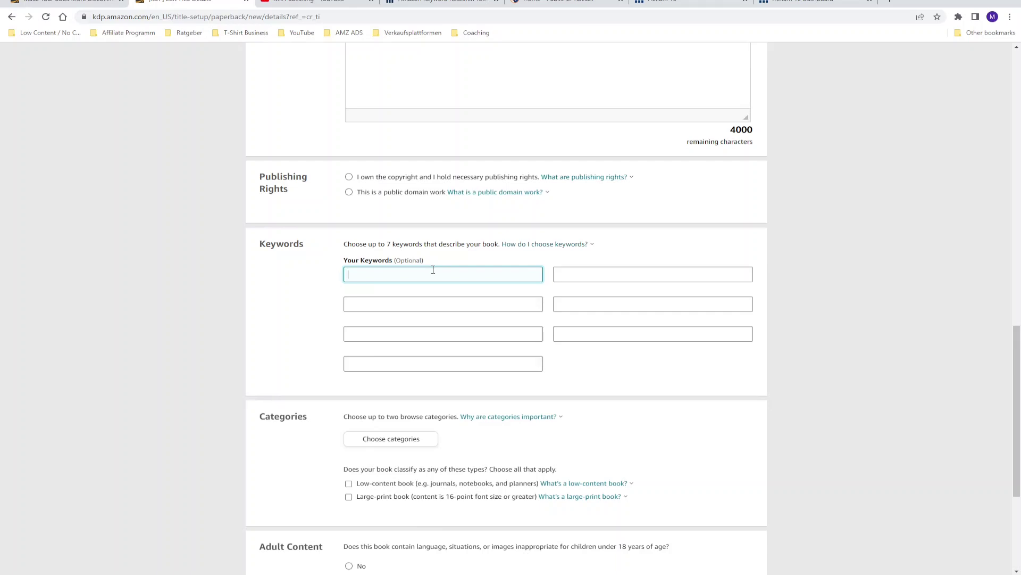
pyautogui.click(64, 1)
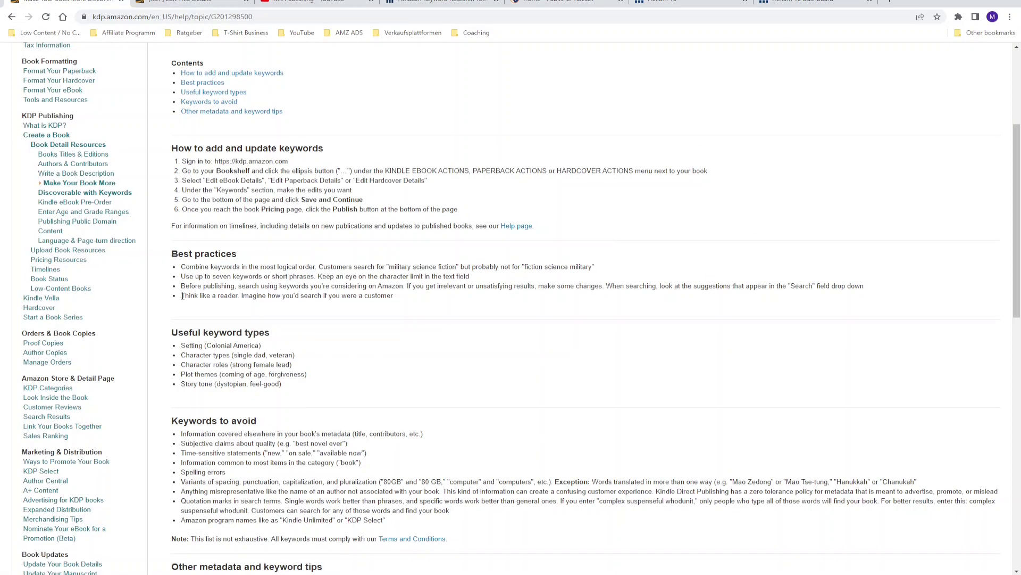
pyautogui.moveTo(182, 296); pyautogui.dragTo(404, 299)
pyautogui.click(371, 285)
# Step: Enter "Composition Notebook girls boys kids children" as the first keyword in the paperback details
pyautogui.click(220, 1)
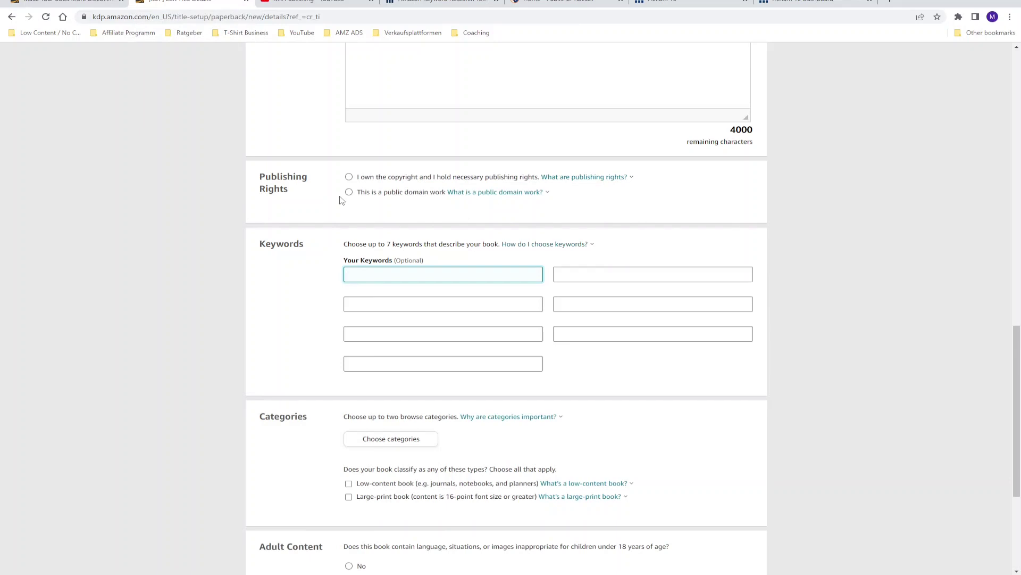
pyautogui.write('Composition Notebook')
pyautogui.write('girls boys kids children')
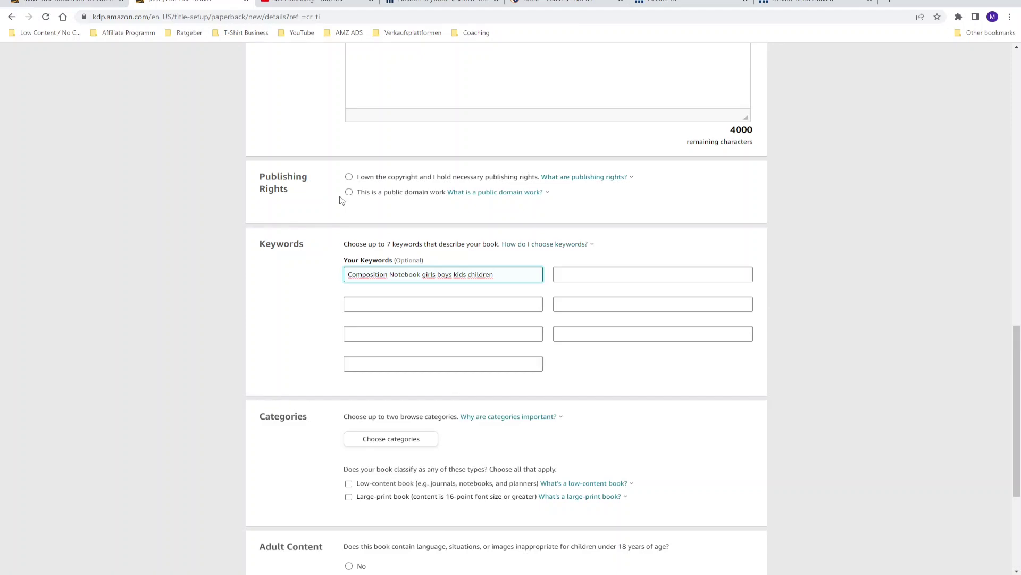
# Step: Review the "Keywords to avoid" guidance in KDP help and look up suggestions for "composition" in Amazon's Books search
pyautogui.hotkey('ctrl', 'shift', 'Tab')
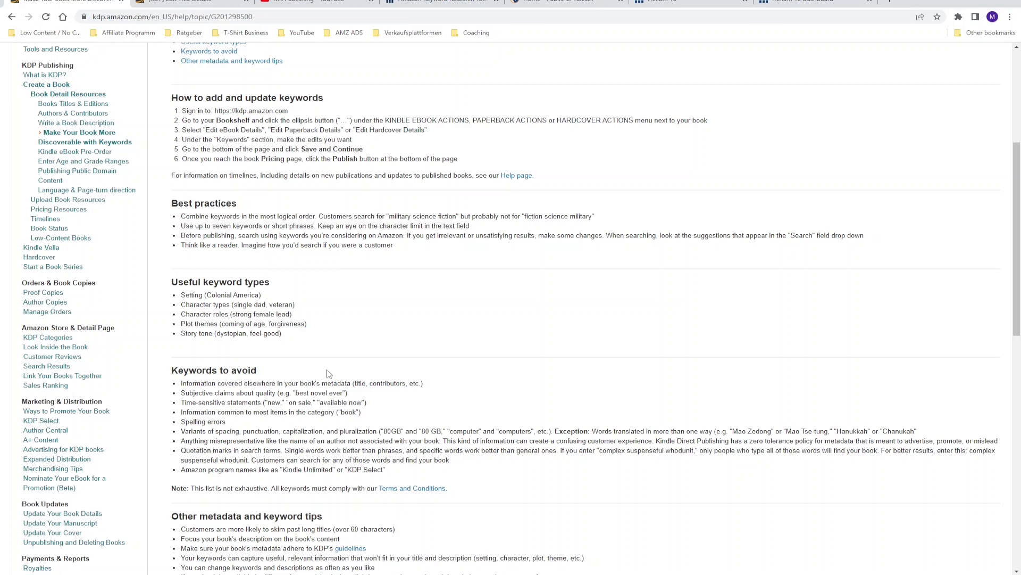
pyautogui.hotkey('ctrl', 'Tab')
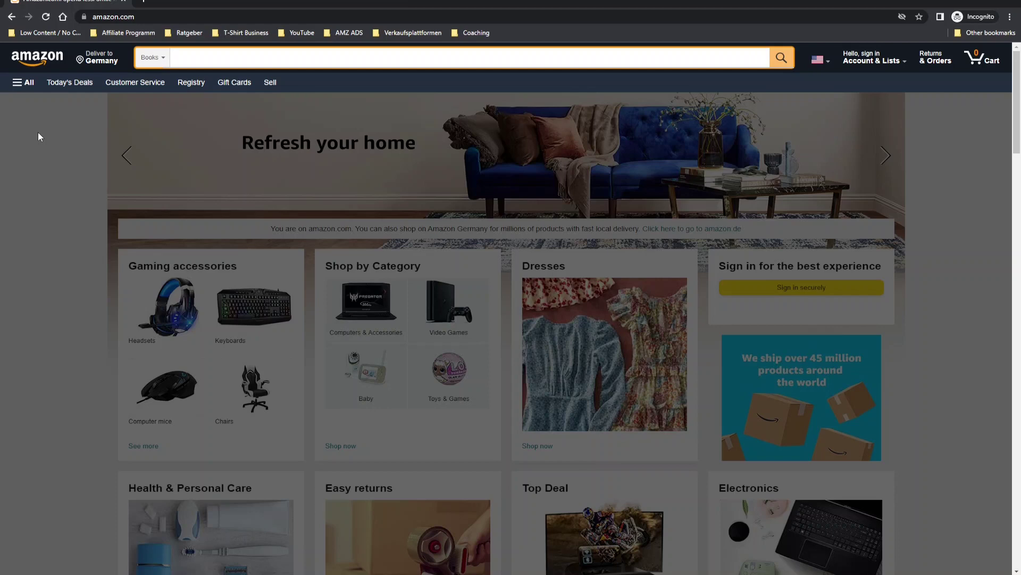
pyautogui.write('composition')
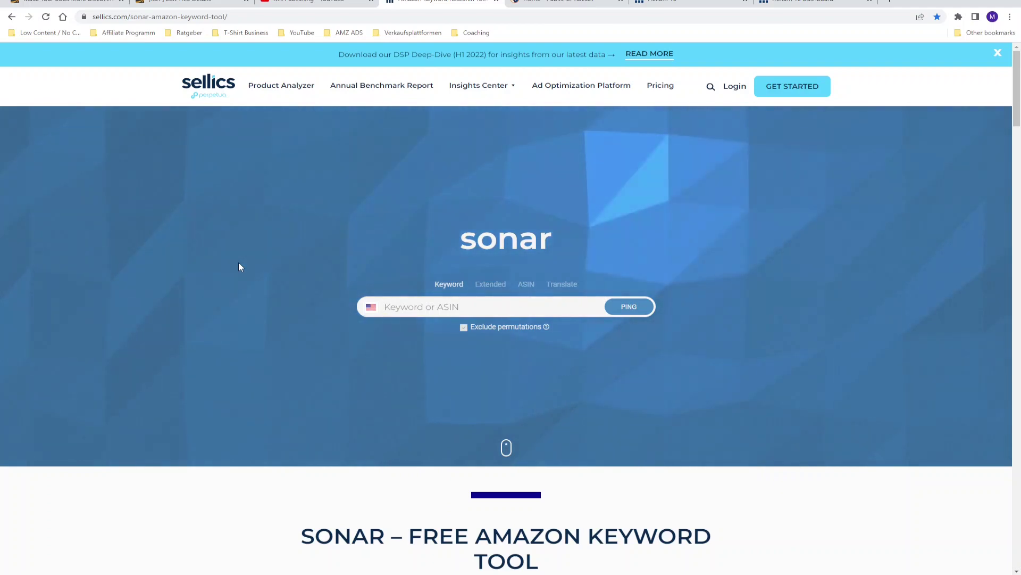
# Step: Search the Sonar keyword tool for "composition notebook" on the US marketplace
pyautogui.write('composition notebook')
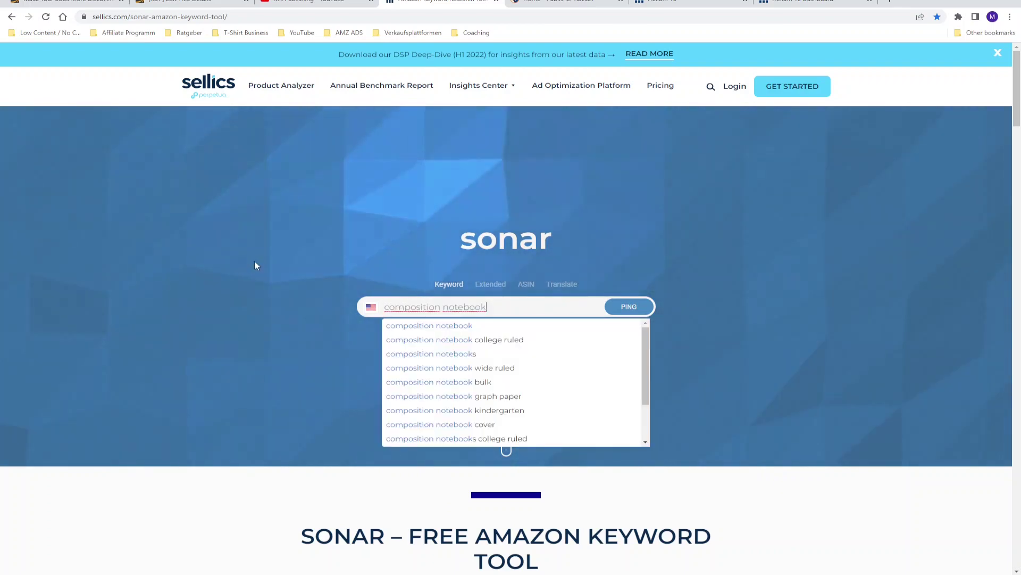
pyautogui.press('Return')
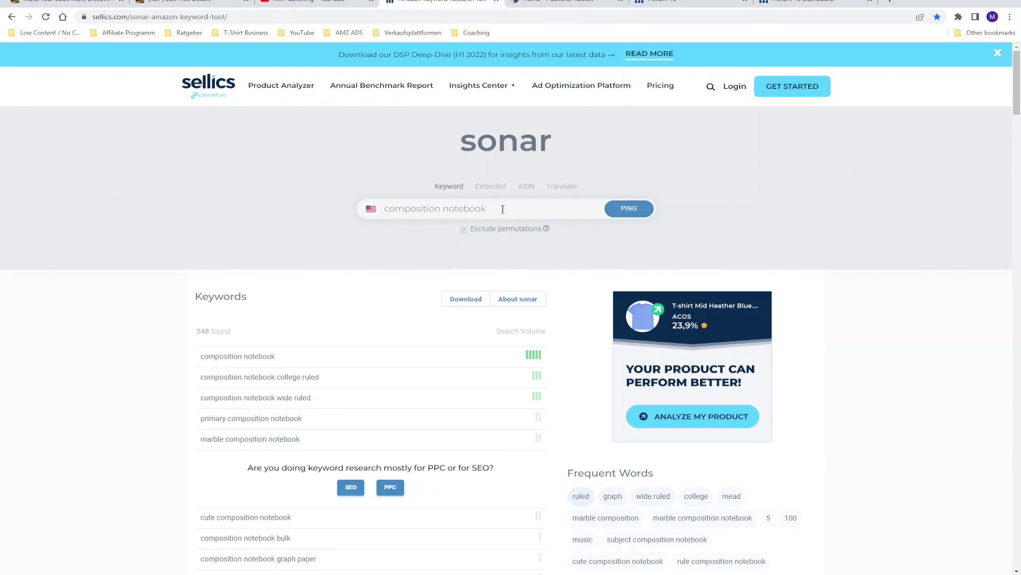
pyautogui.moveTo(482, 216); pyautogui.dragTo(366, 227)
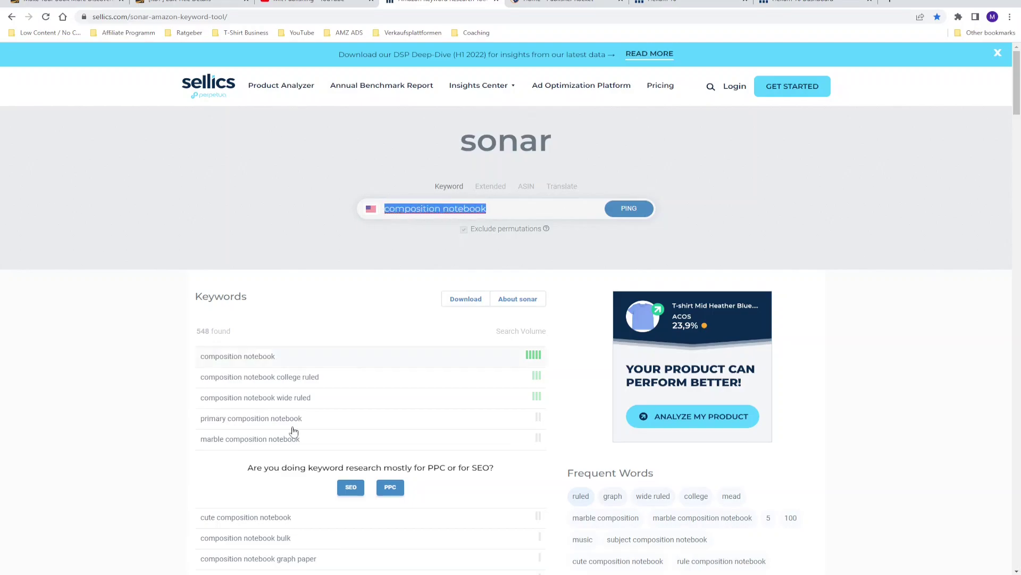
pyautogui.hotkey('alt', 'Tab')
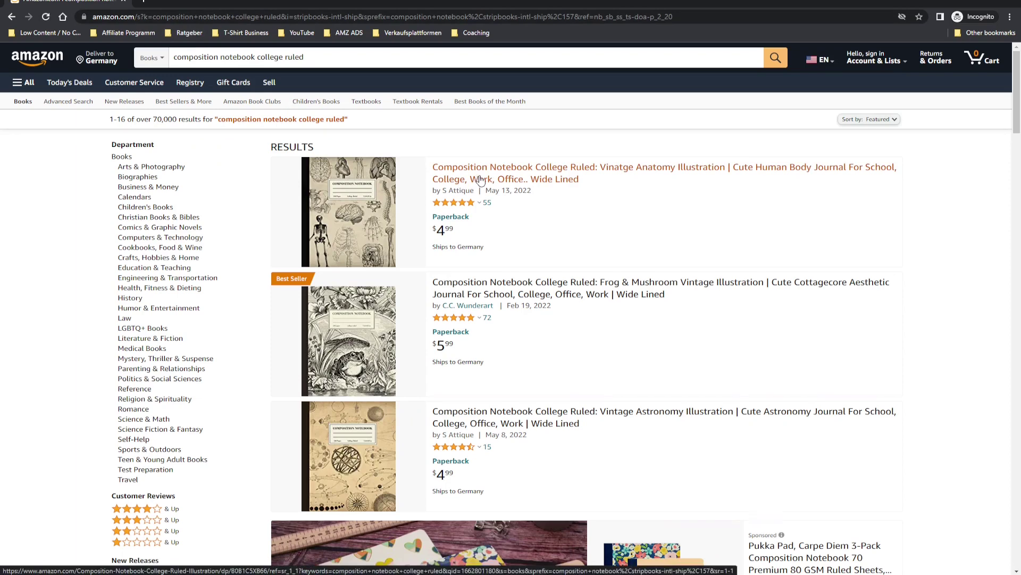
pyautogui.scroll(-10, 481, 180)
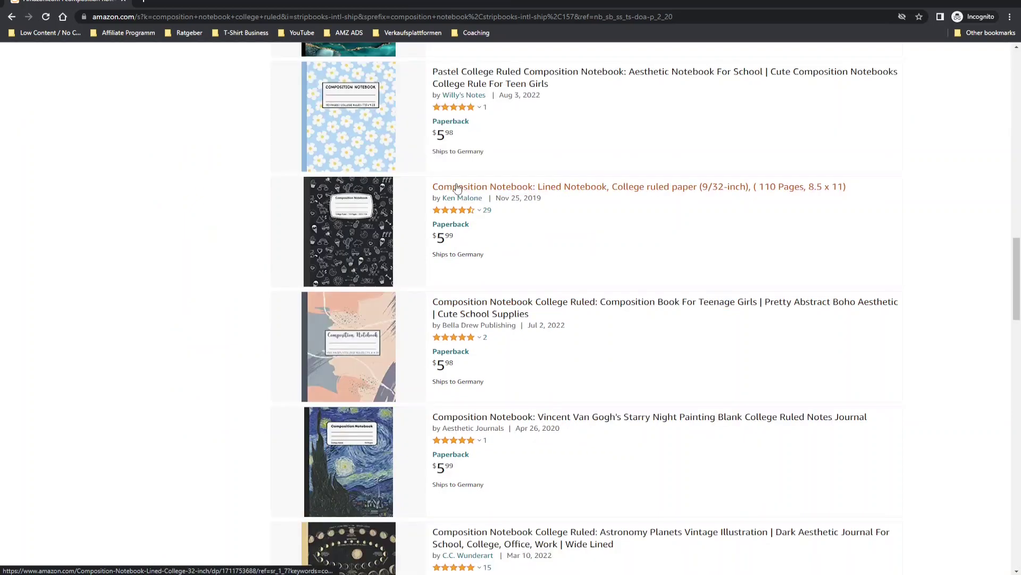
pyautogui.click(540, 190)
pyautogui.scroll(-2, 105, 301)
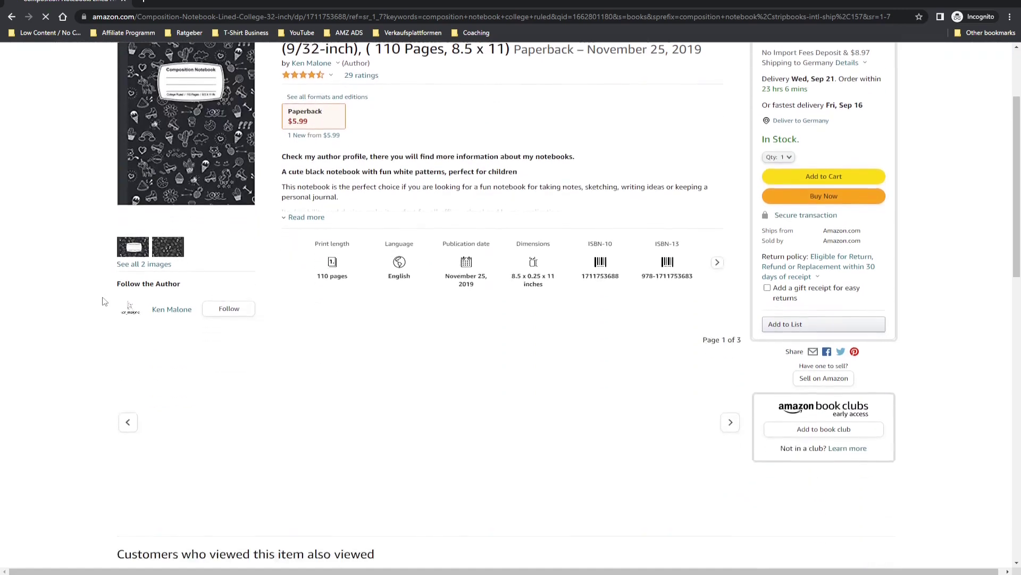
pyautogui.scroll(-15, 102, 299)
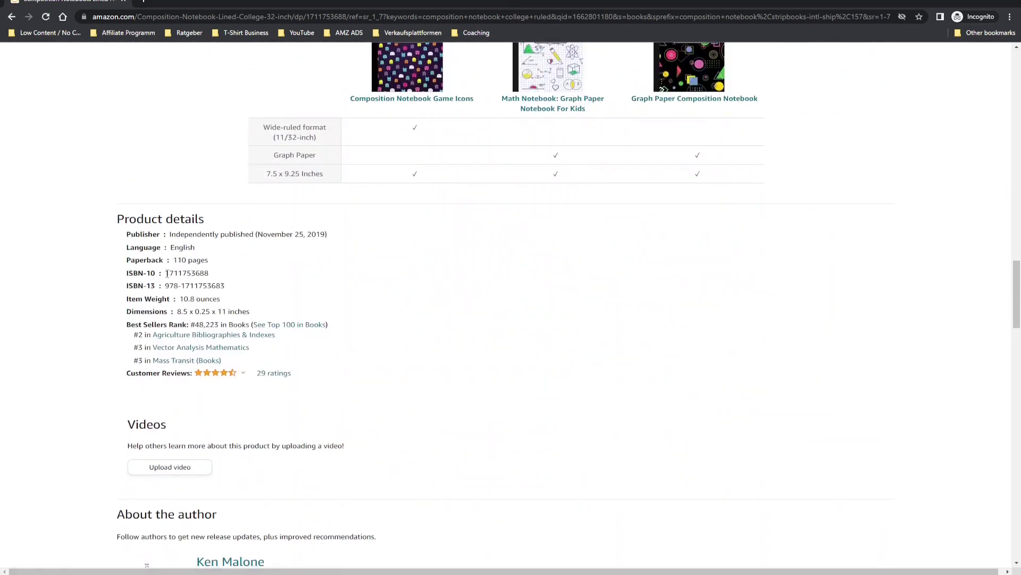
pyautogui.moveTo(167, 274); pyautogui.dragTo(209, 274)
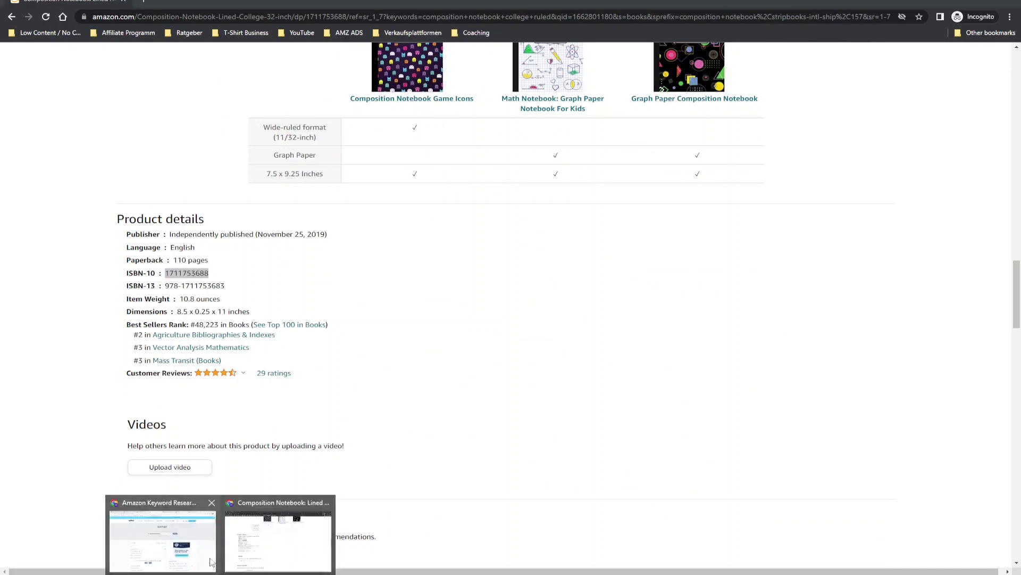
pyautogui.click(159, 534)
pyautogui.click(628, 209)
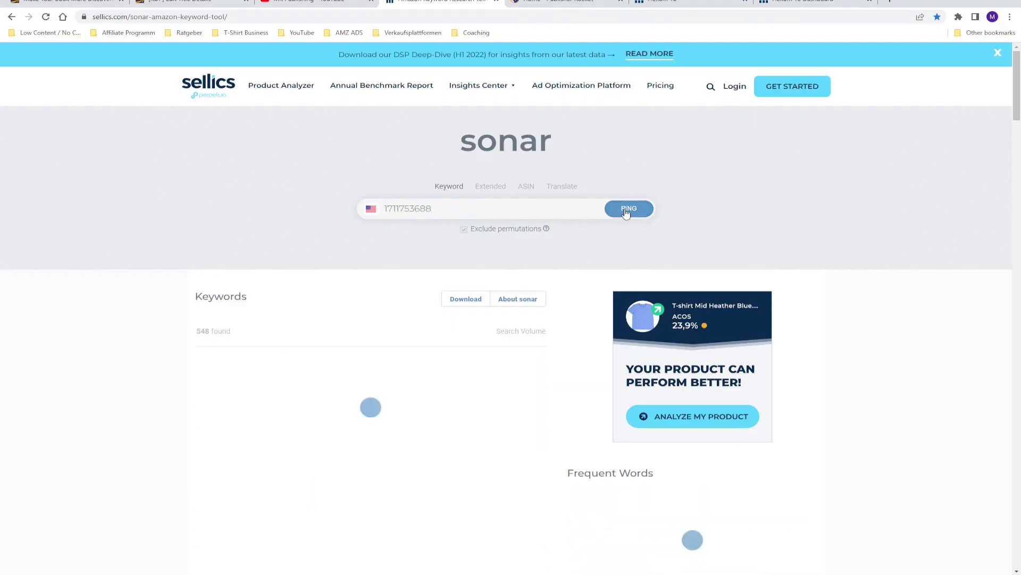
# Step: Switch to Publisher Rocket and run a Keyword Search for "composition notebook" in Books
pyautogui.click(564, 2)
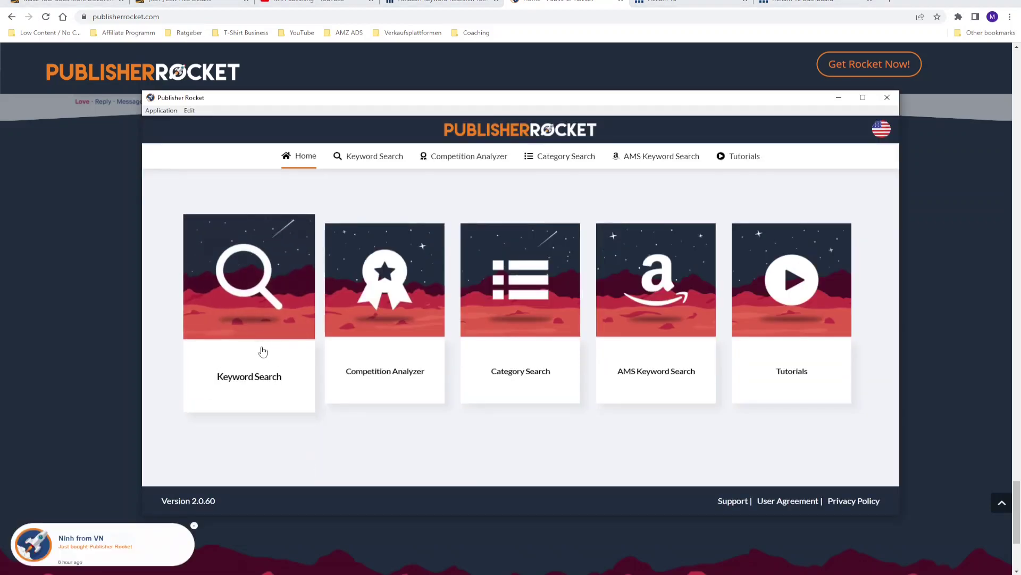
pyautogui.click(263, 351)
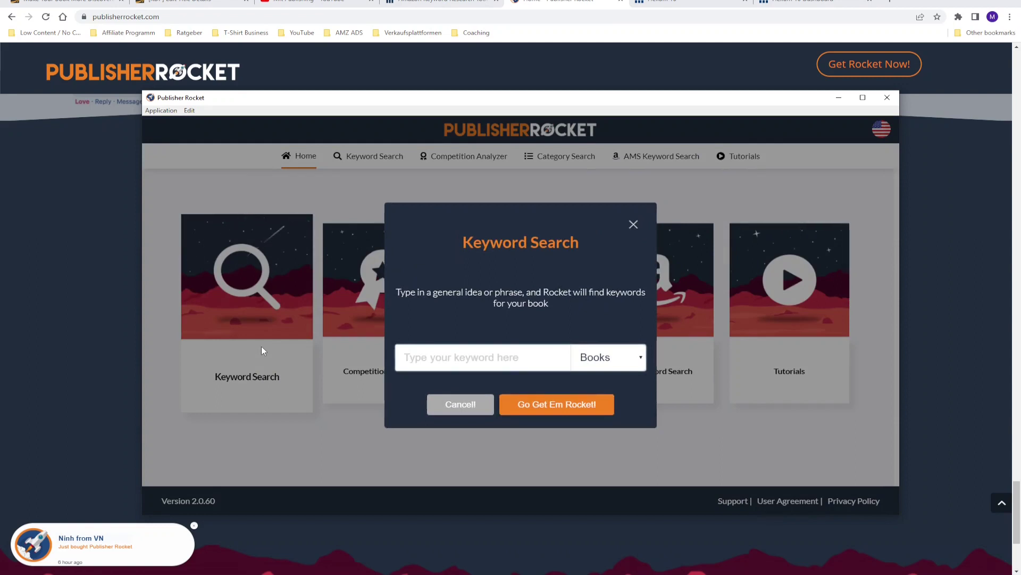
pyautogui.write('compos')
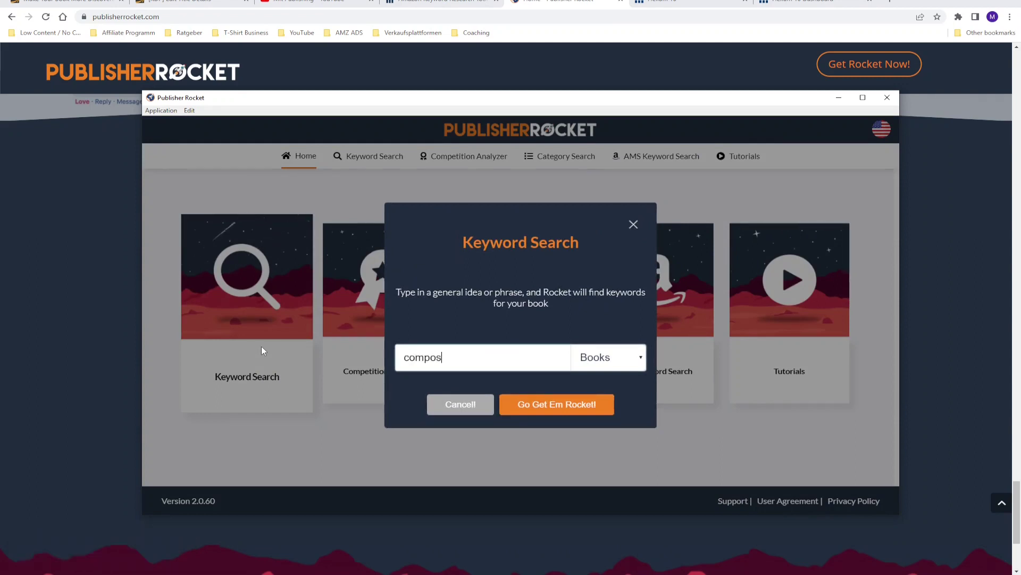
pyautogui.write('ition notebook')
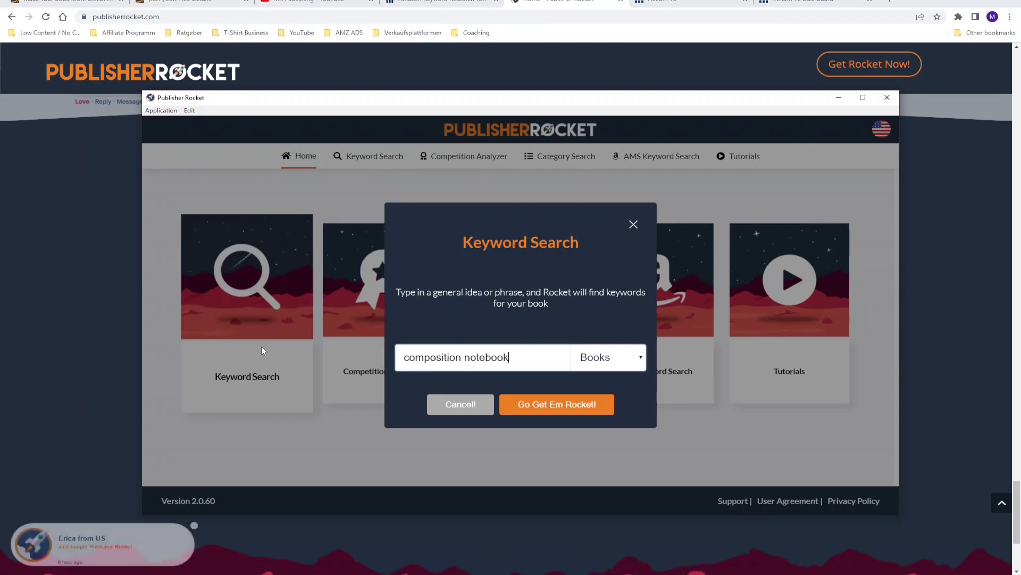
pyautogui.press('Return')
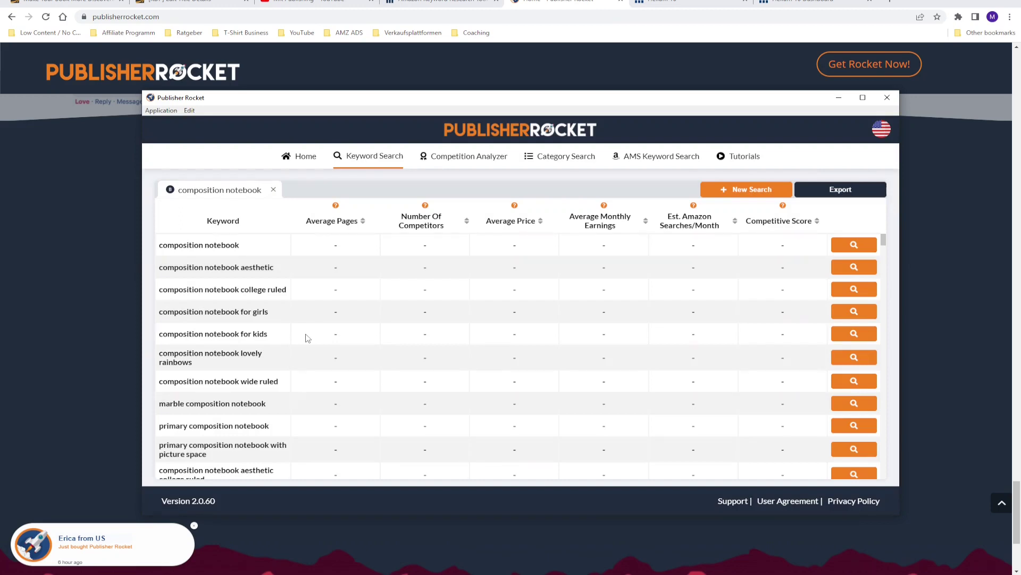
# Step: Analyze "marble composition notebook" and "primary composition notebook" in the keyword results and check the latter's average monthly earnings
pyautogui.scroll(-1, 307, 338)
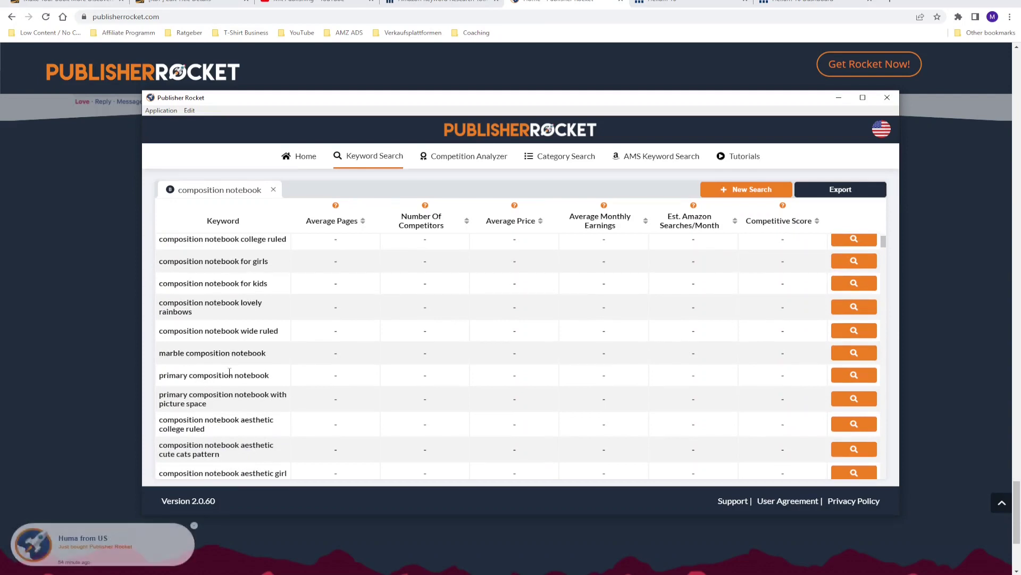
pyautogui.click(855, 354)
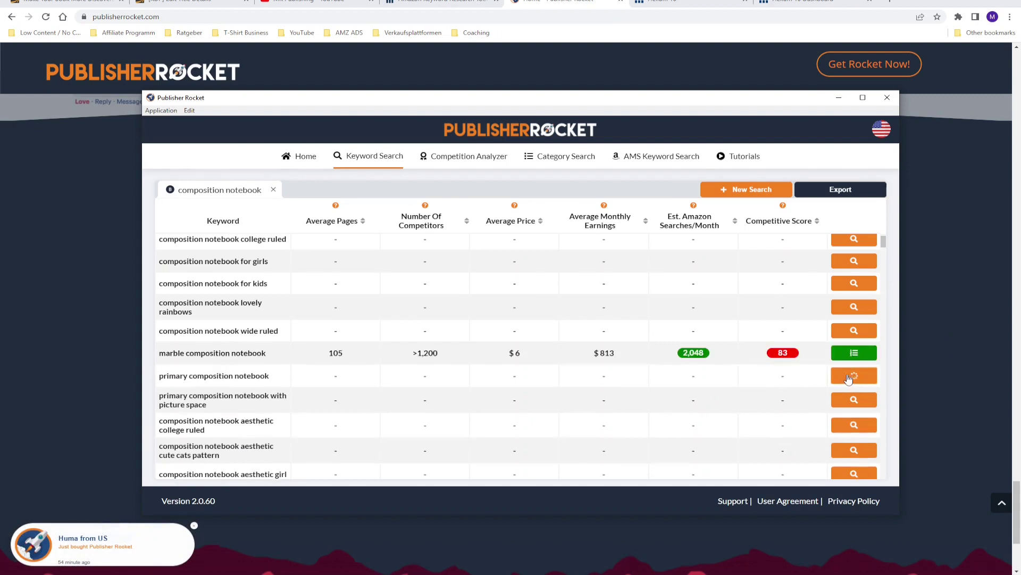
pyautogui.click(851, 377)
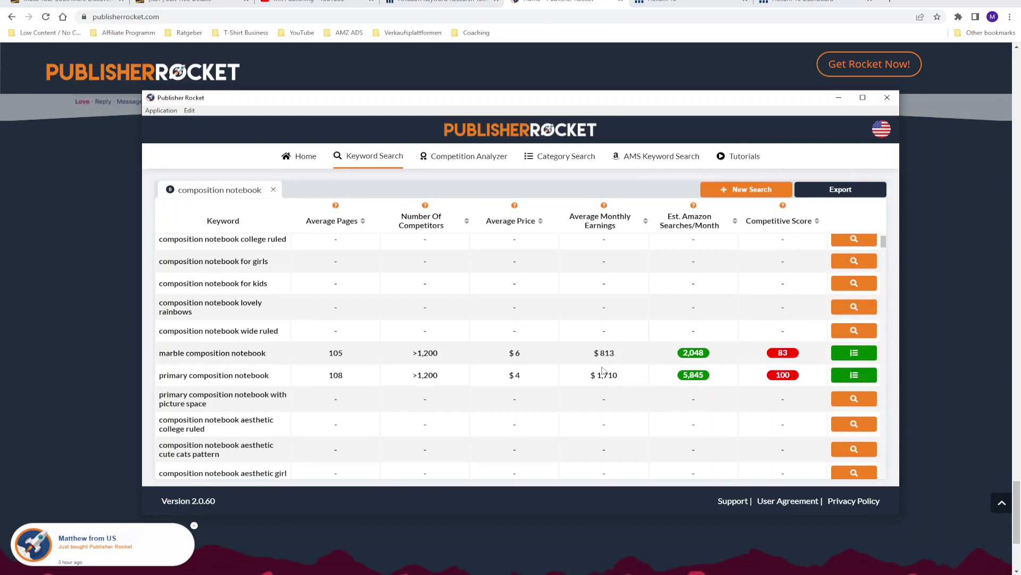
pyautogui.moveTo(617, 375); pyautogui.dragTo(595, 373)
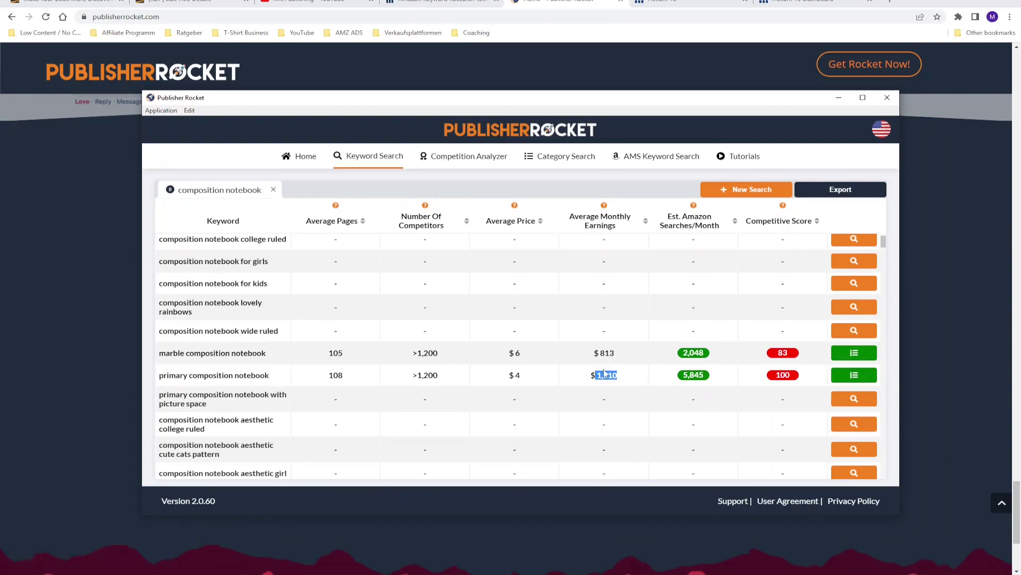
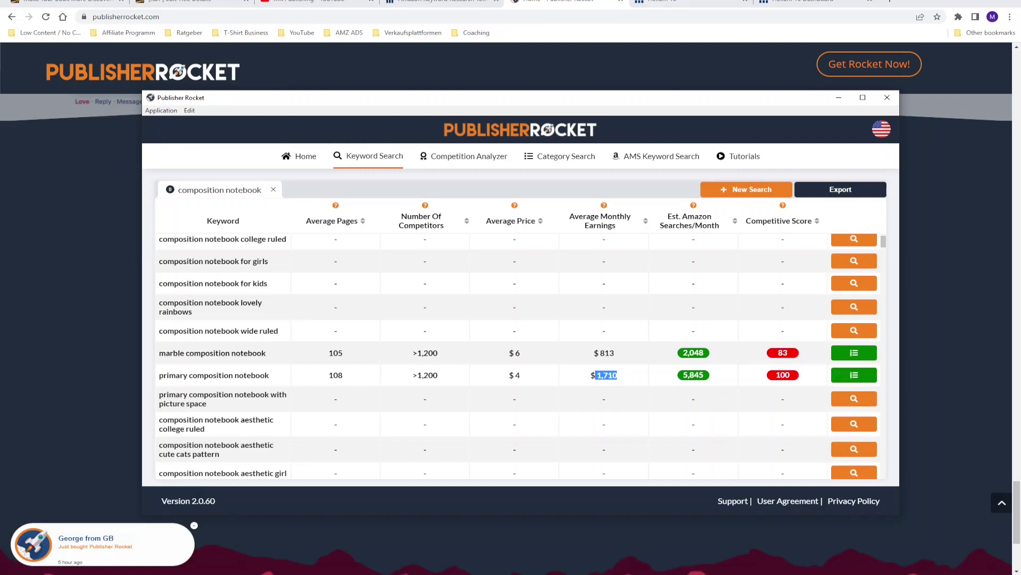
# Step: Switch to the Helium 10 dashboard and open the Magnet keyword research tool
pyautogui.click(670, 5)
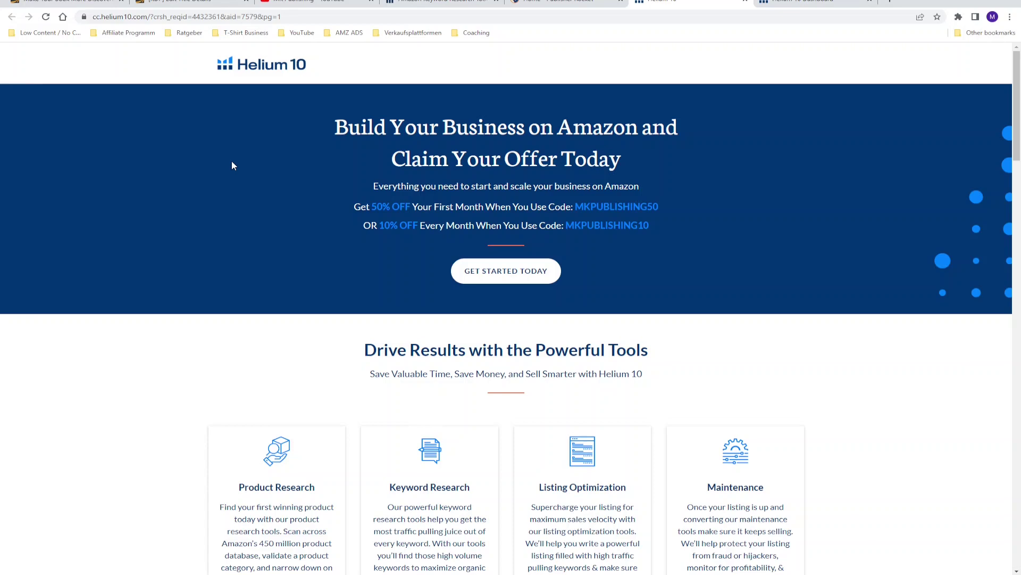
pyautogui.hotkey('ctrl', 'Tab')
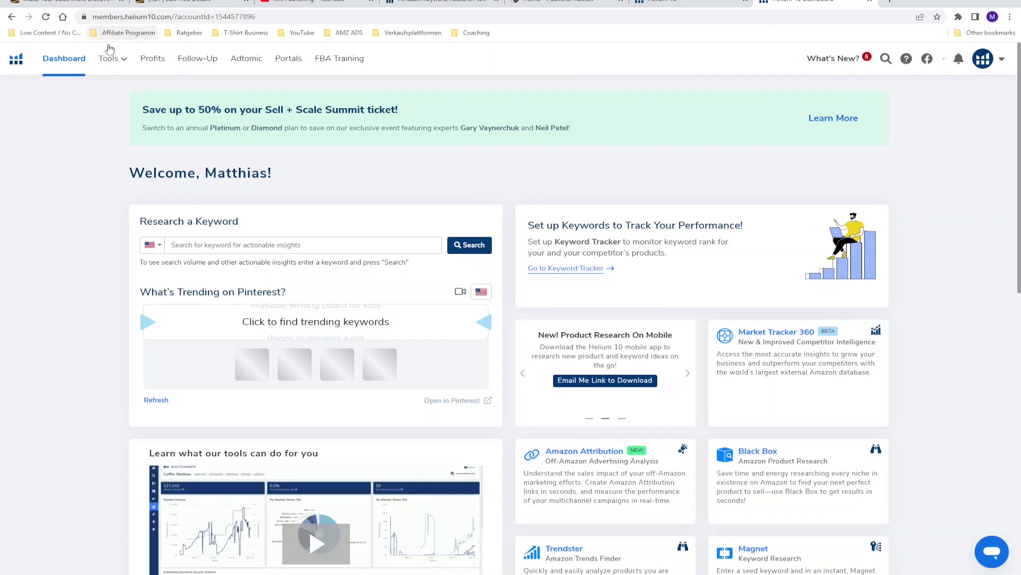
pyautogui.click(110, 60)
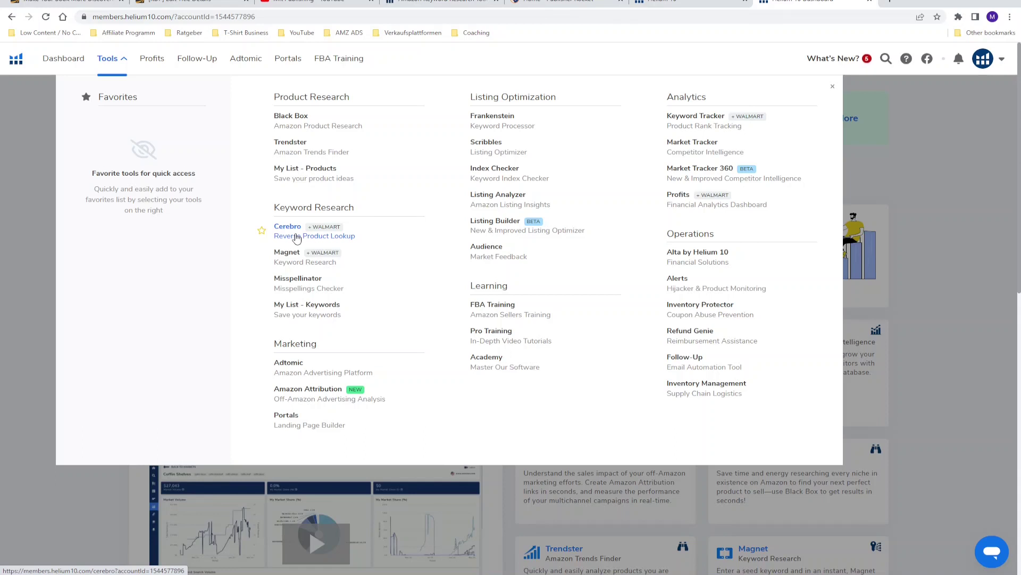
pyautogui.click(288, 263)
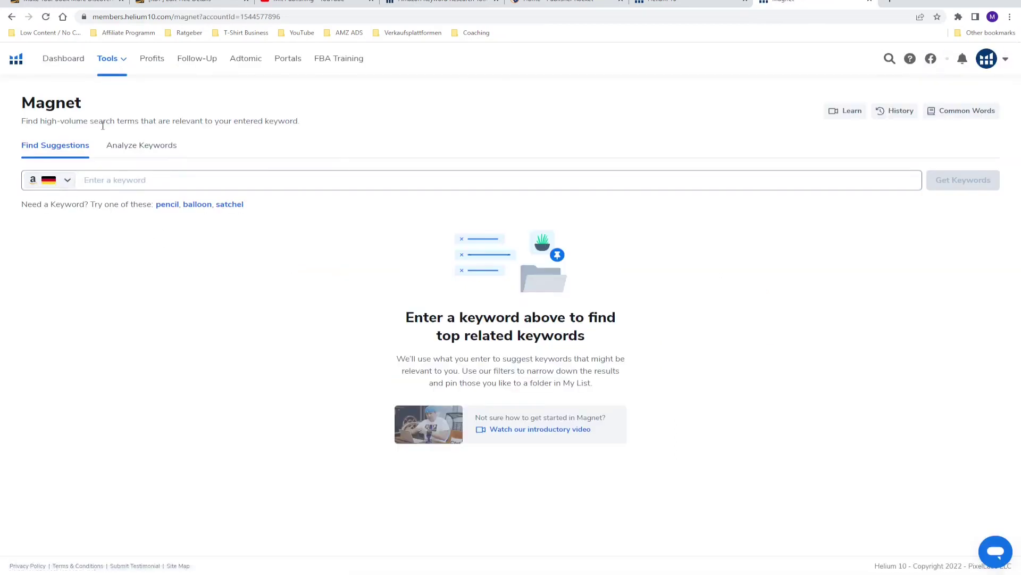
pyautogui.click(60, 186)
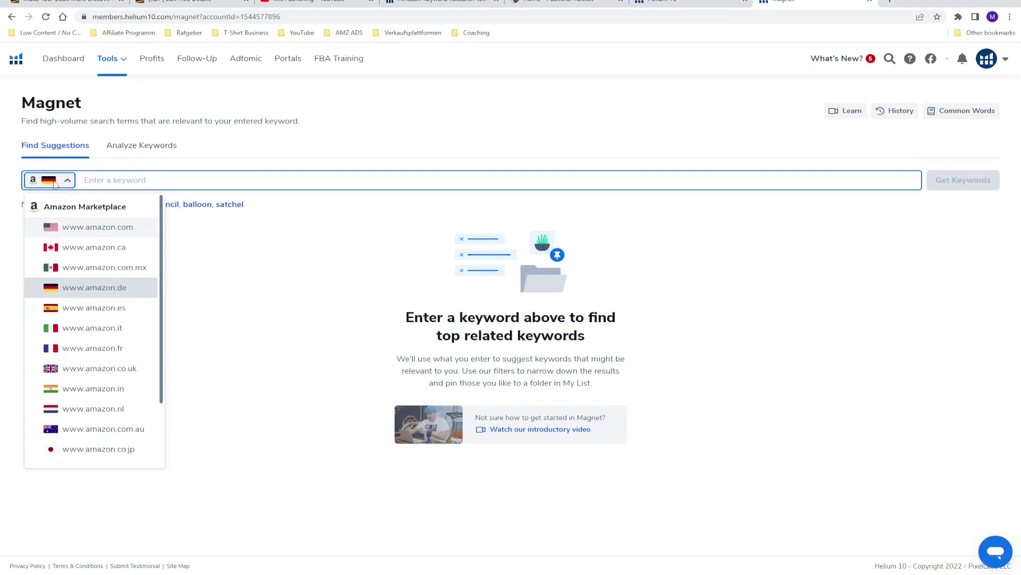
pyautogui.click(82, 227)
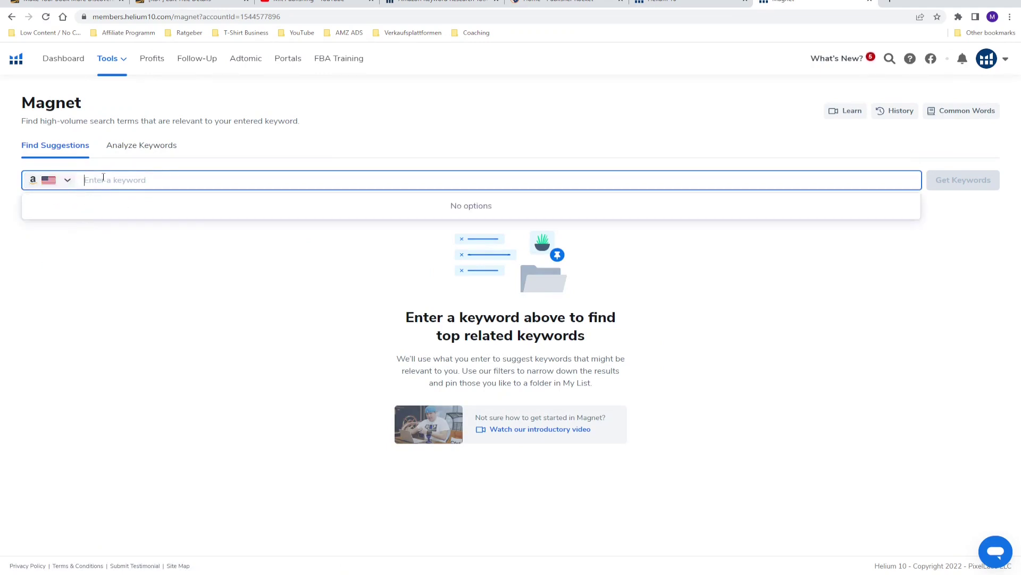
pyautogui.write('composition notebook')
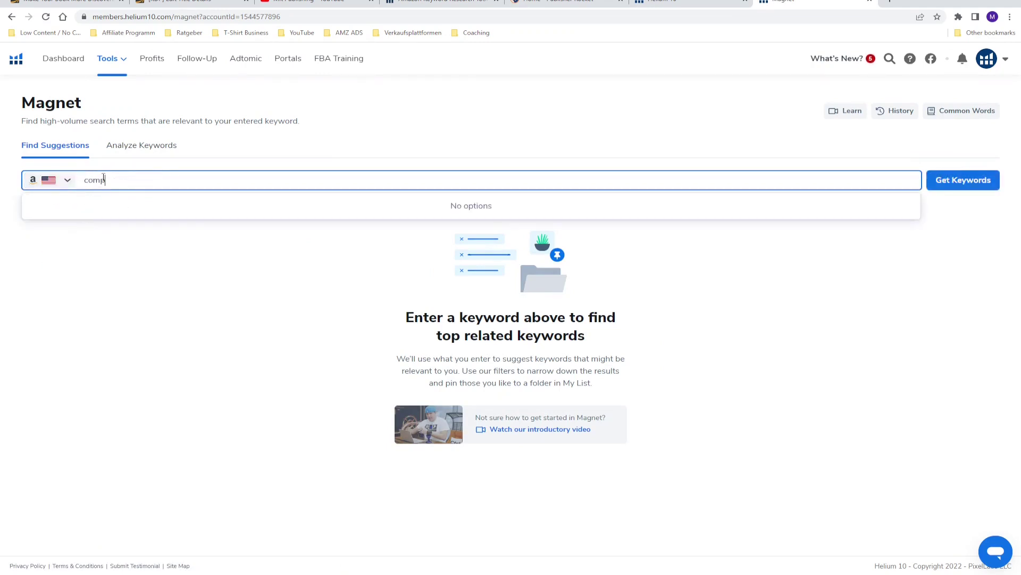
pyautogui.press('Return')
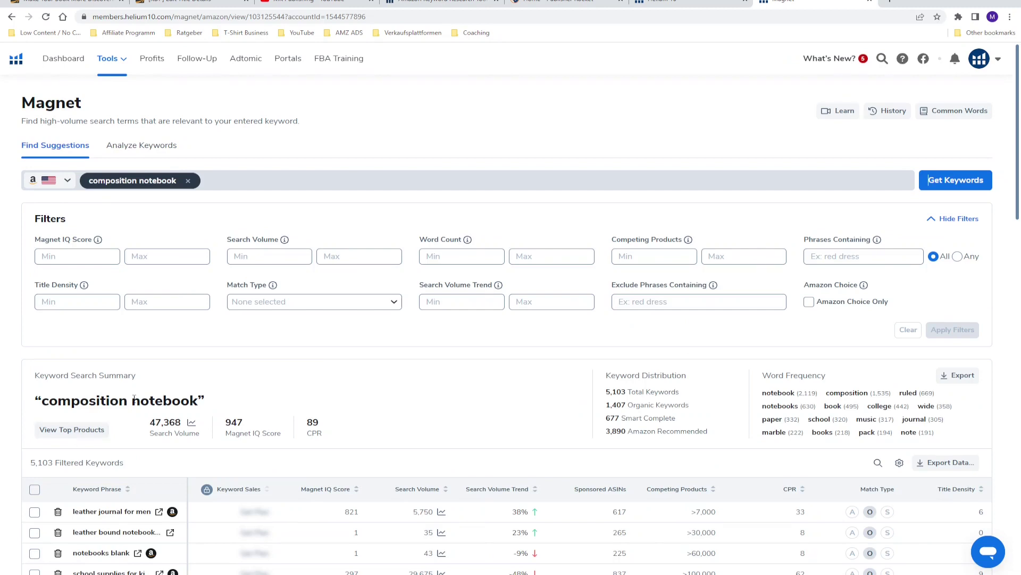
# Step: Filter the keyword suggestions to a minimum search volume of 10 and enter "composition" as the phrase they must contain
pyautogui.scroll(-2, 135, 397)
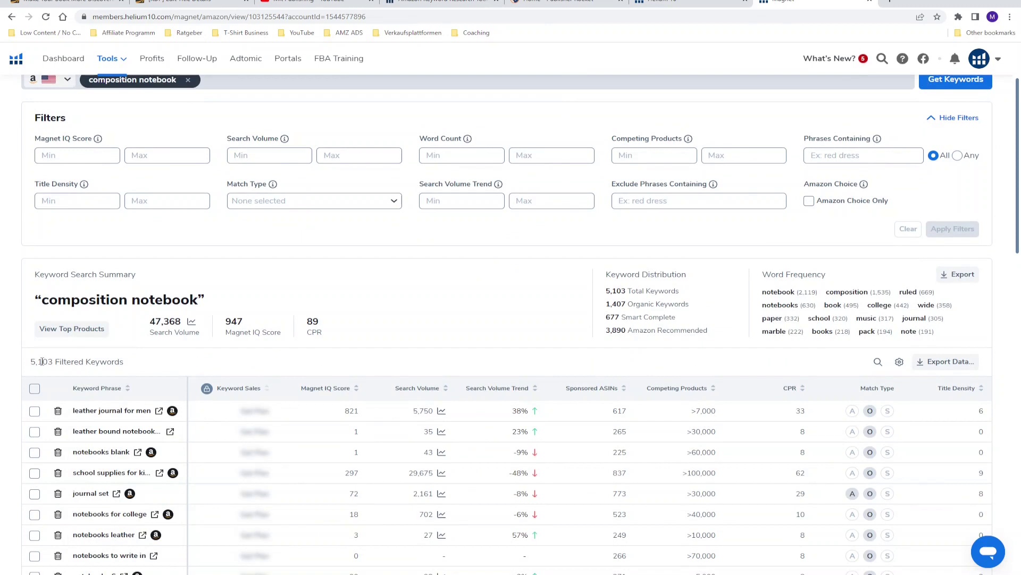
pyautogui.scroll(1, 53, 359)
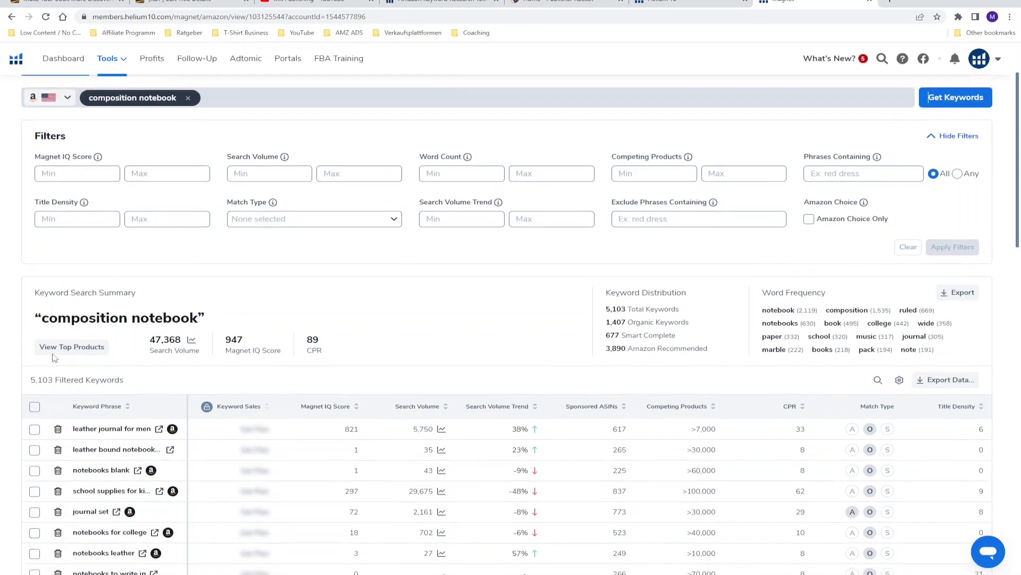
pyautogui.scroll(2, 53, 358)
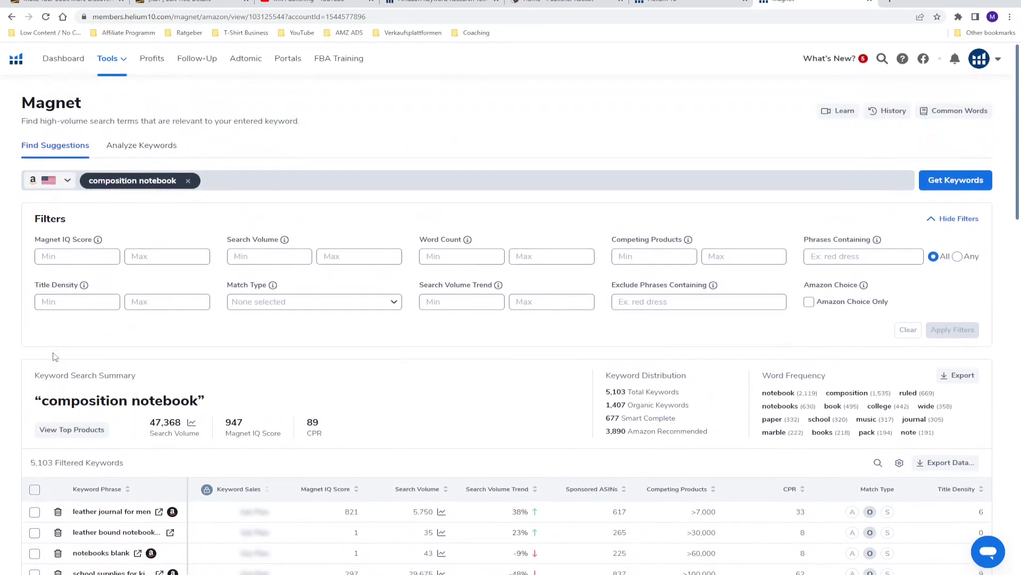
pyautogui.click(276, 259)
pyautogui.write('10')
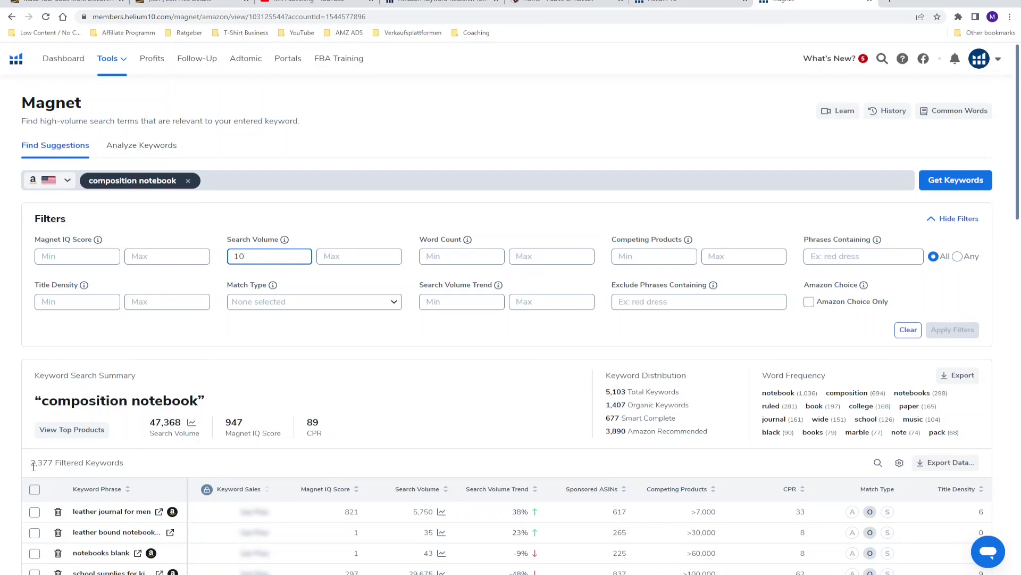
pyautogui.click(945, 266)
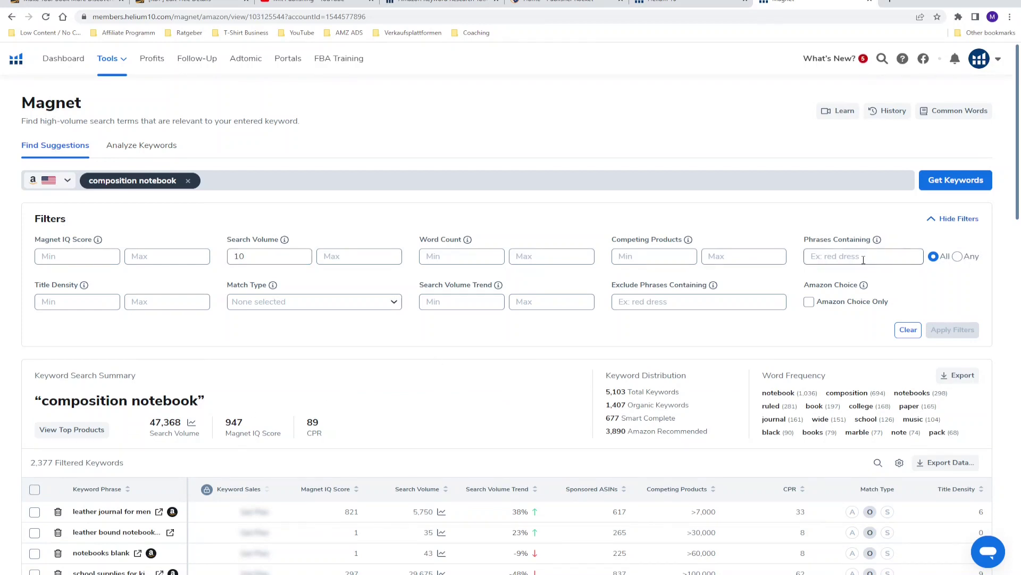
pyautogui.click(864, 259)
pyautogui.write('composition')
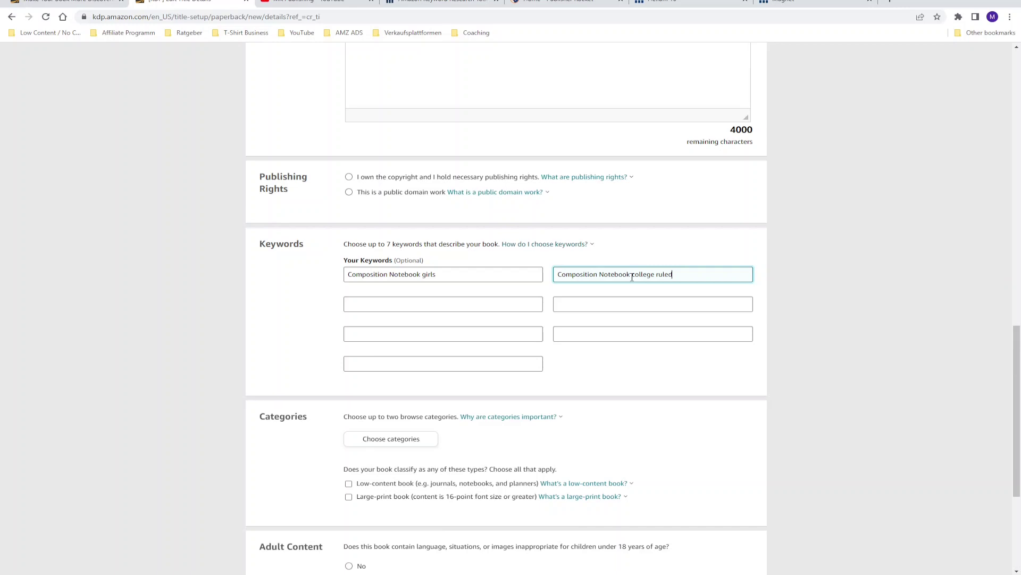
# Step: In the KDP paperback details, remove "Composition Notebook" from the second keyword and keep "college ruled"
pyautogui.moveTo(627, 272)
pyautogui.mouseDown()
pyautogui.moveTo(556, 273)
pyautogui.moveTo(632, 273)
pyautogui.mouseUp()
pyautogui.rightClick(554, 272)
pyautogui.click(554, 272)
pyautogui.press('Delete')
pyautogui.press('Delete')
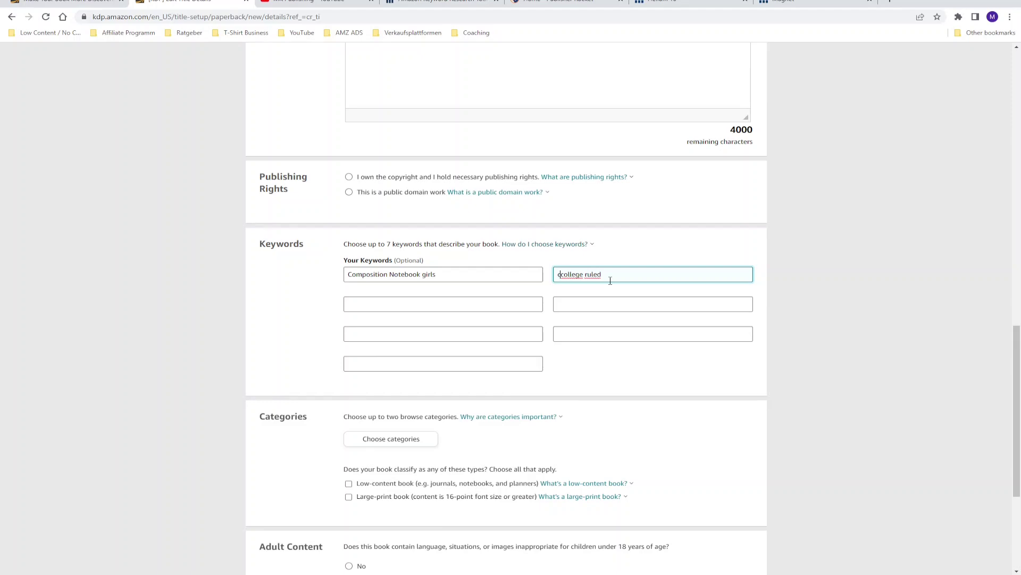
# Step: Switch to the MK Publishing YouTube channel's videos page
pyautogui.click(321, 2)
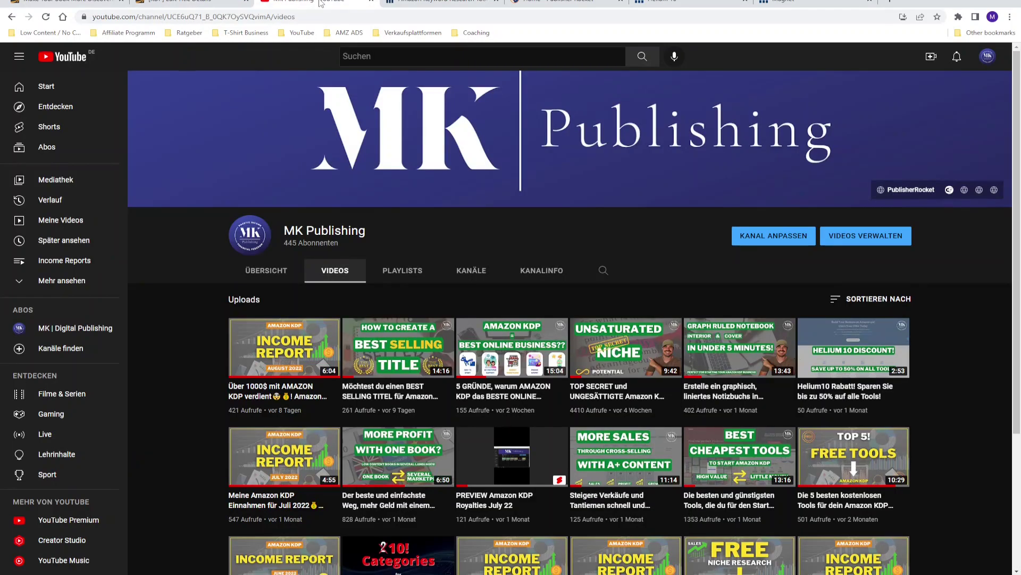